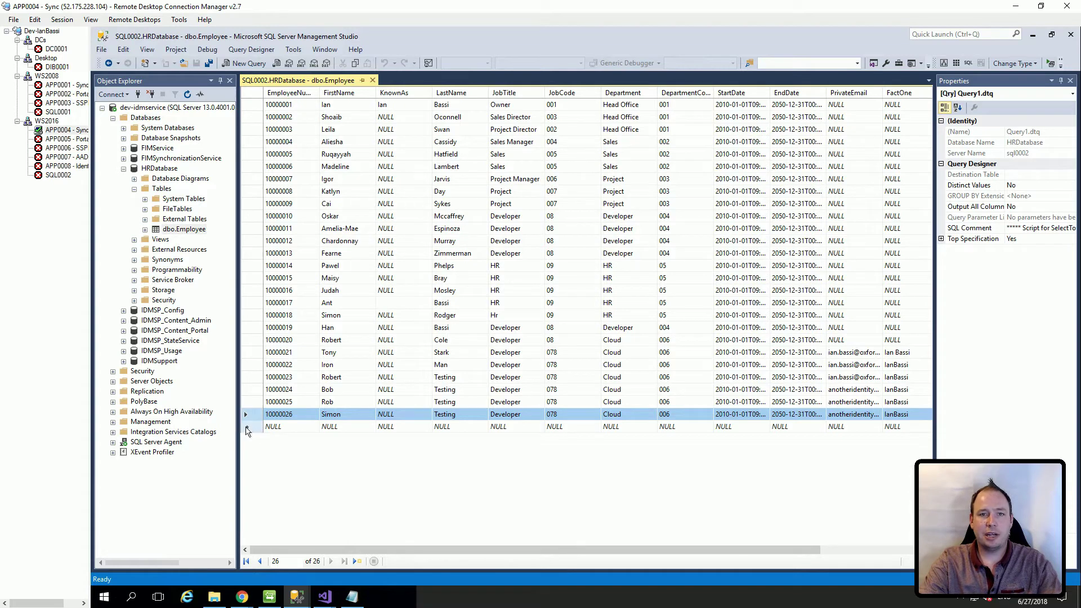
Step: Select the blank new-record row at the bottom of the dbo.Employee table
left_click(247, 428)
Step: Paste a copy of the last employee row and set its EmployeeNumber to 7
key("ctrl+v")
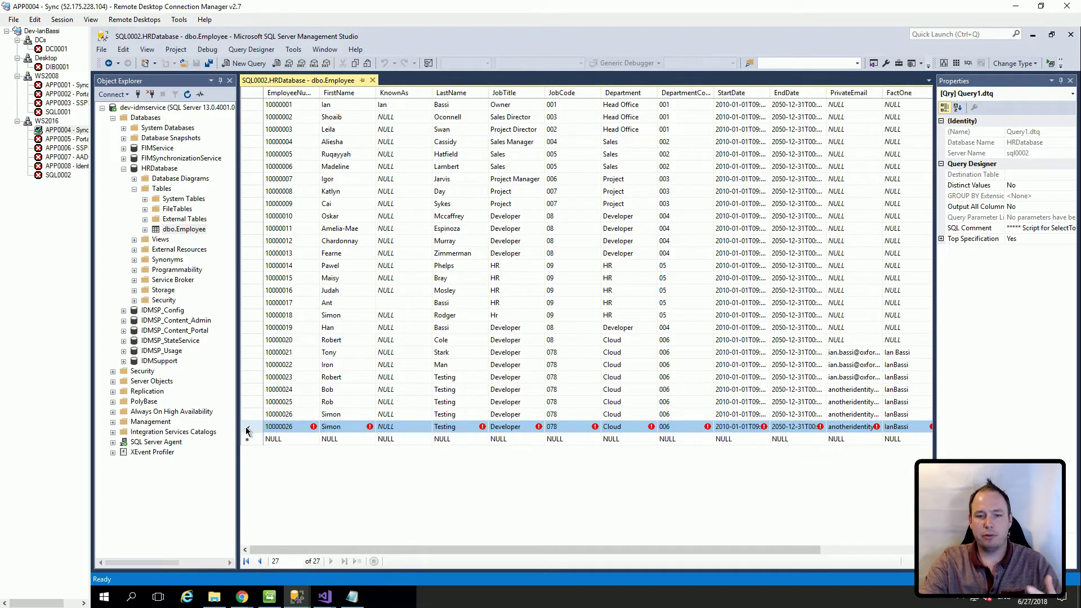
left_click(299, 428)
left_click(303, 426)
type("7")
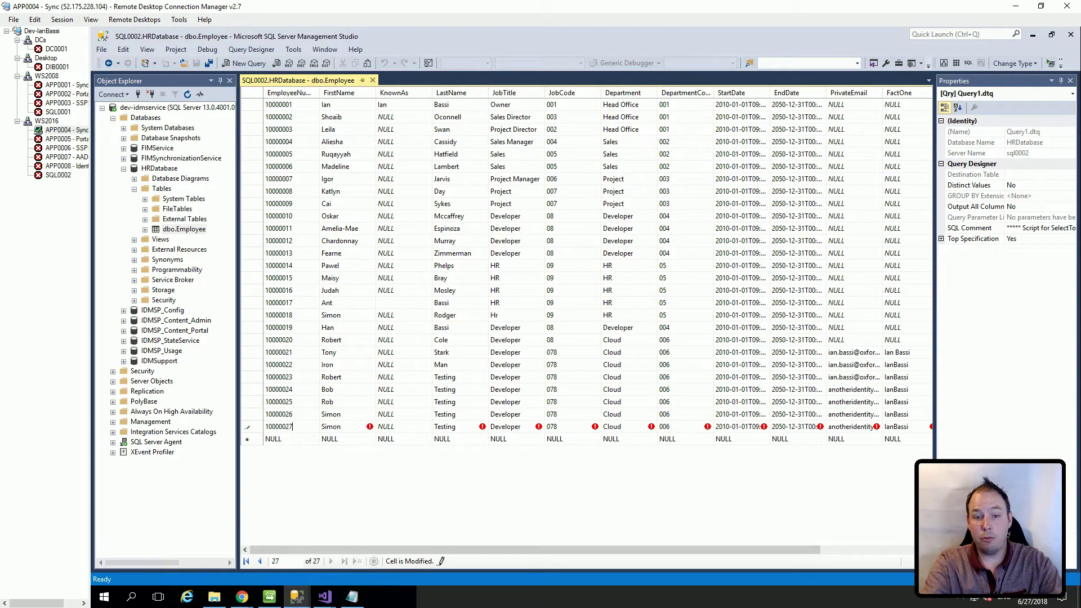
key("Tab")
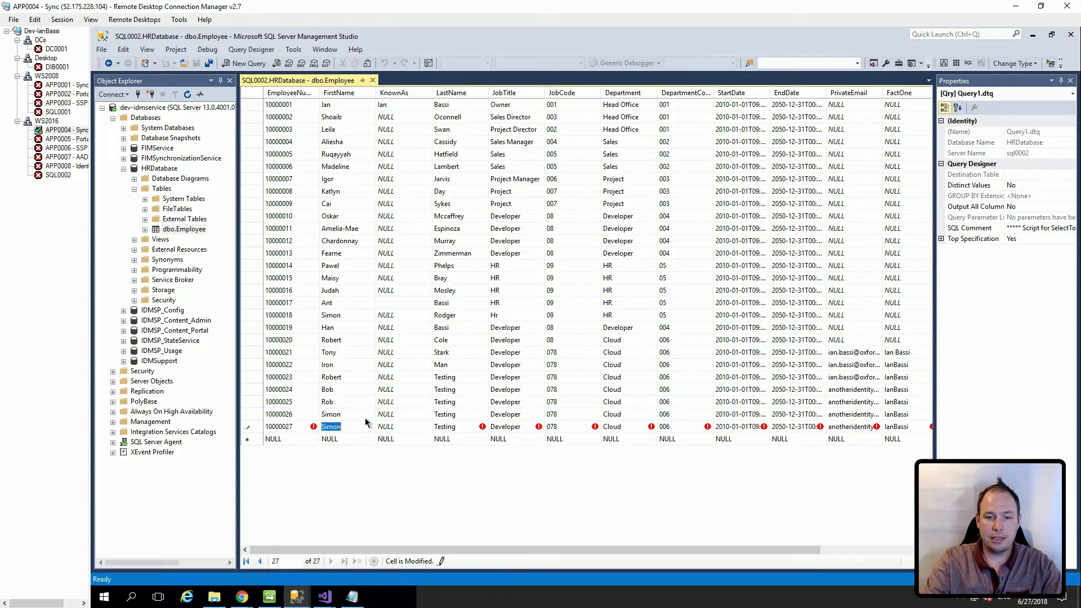
Step: Enter the new hire's first and last name, commit the row, and bring up Synchronization Service Manager
type("Homer")
key("Tab")
key("Tab")
type("Simpos")
key("BackSpace")
key("BackSpace")
type("so")
key("Tab")
key("Tab")
key("Tab")
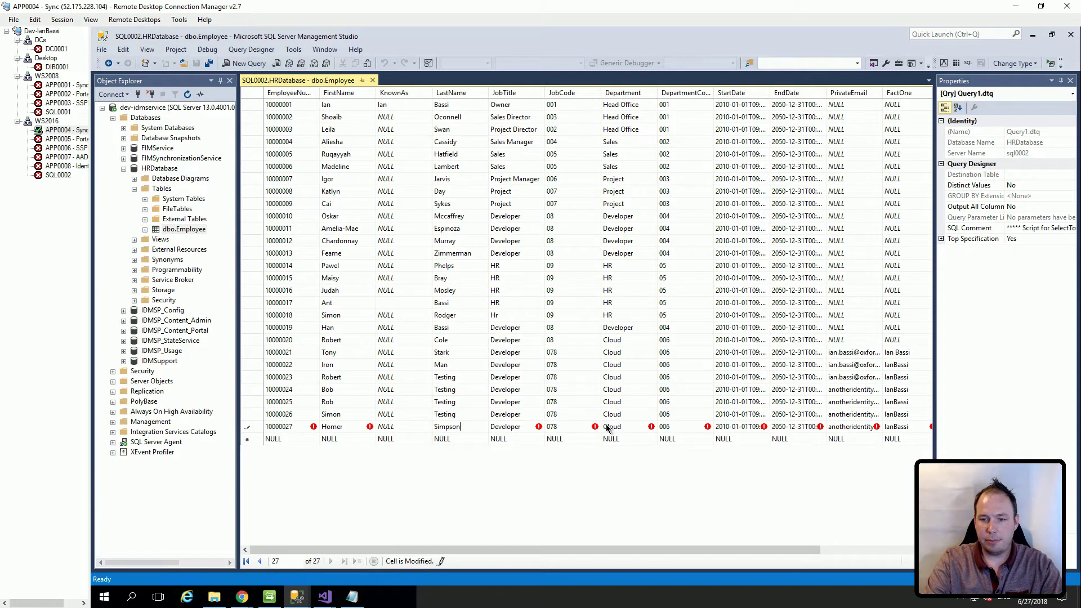
left_click_drag(642, 548, 801, 551)
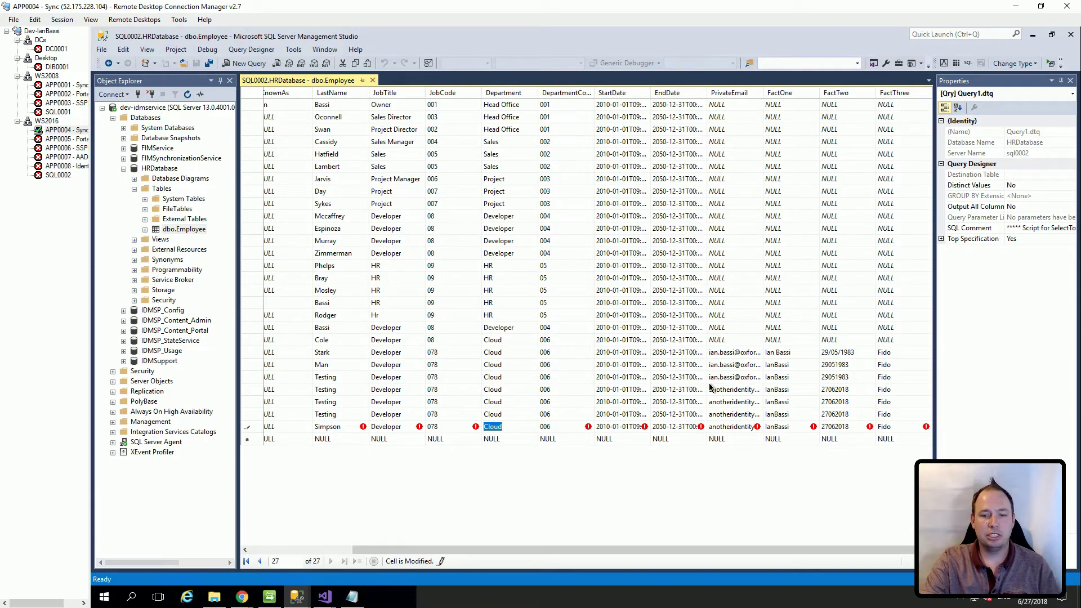
key("Down")
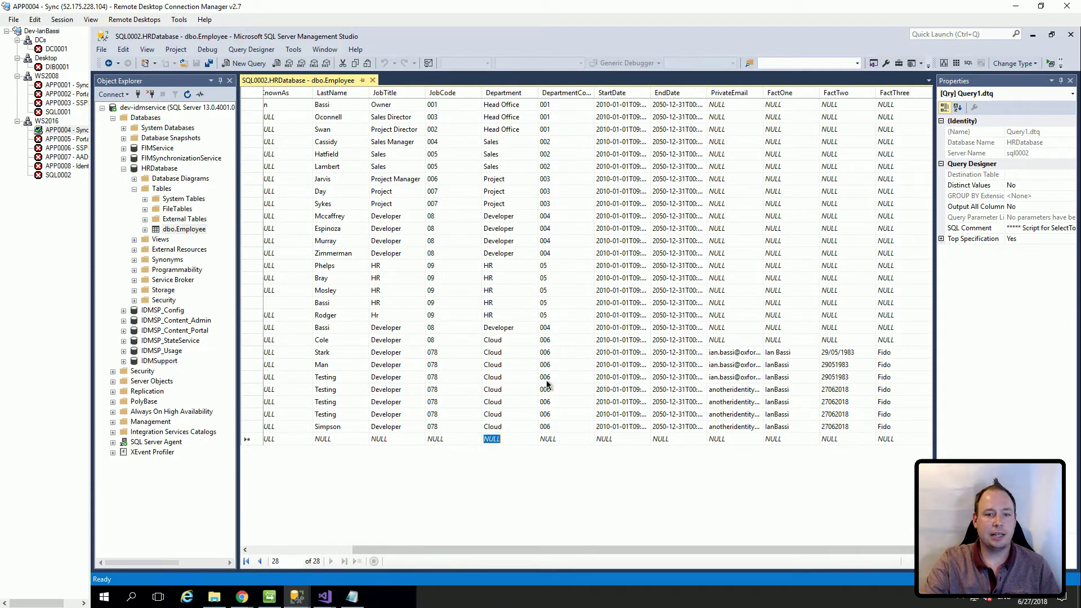
left_click(269, 596)
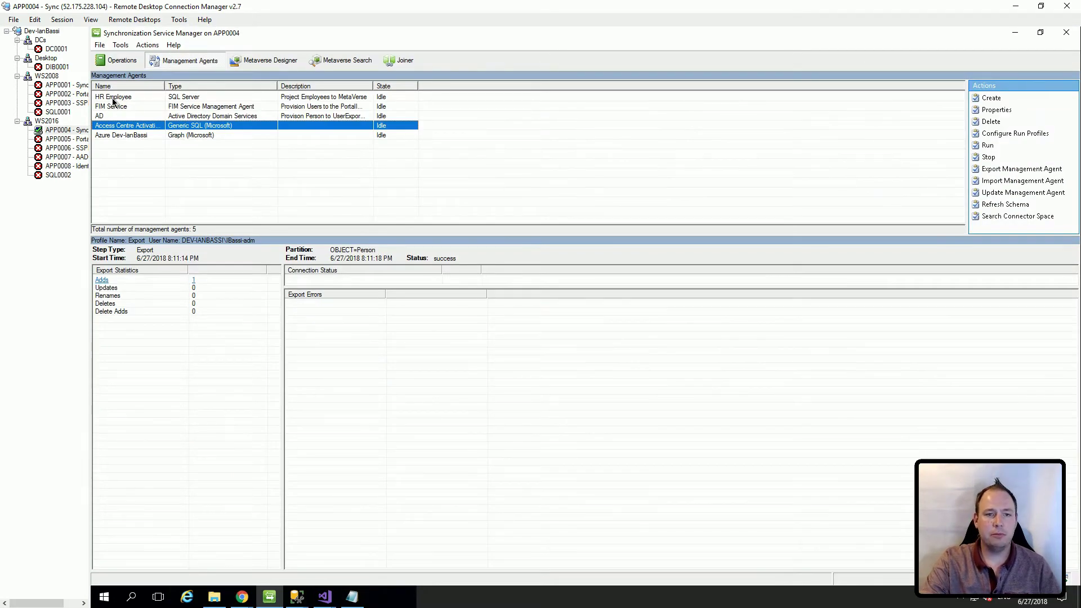
Step: Run the FIDS profile on the HR Employee management agent
left_click(112, 99)
right_click(112, 101)
left_click(144, 179)
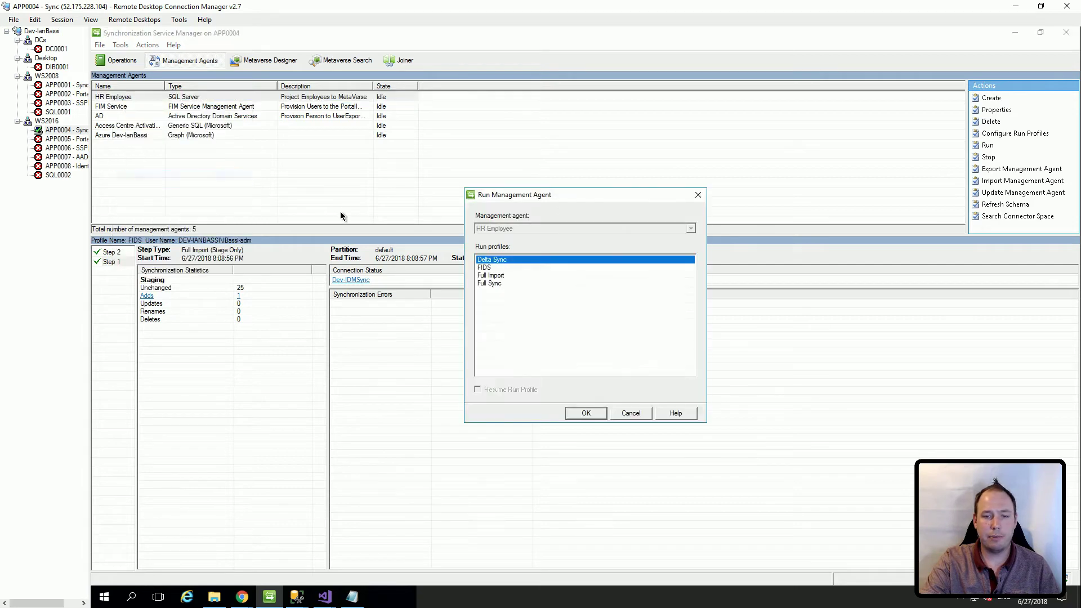
left_click(490, 275)
left_click(588, 412)
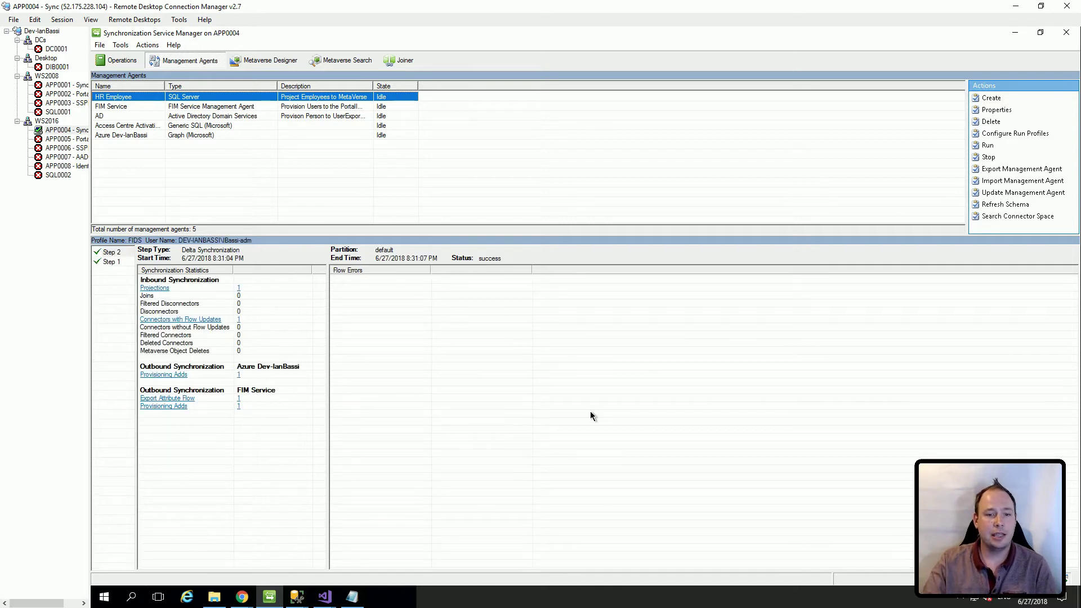
Step: Run the Export profile on the Azure agent and list the added object
left_click(126, 134)
right_click(126, 134)
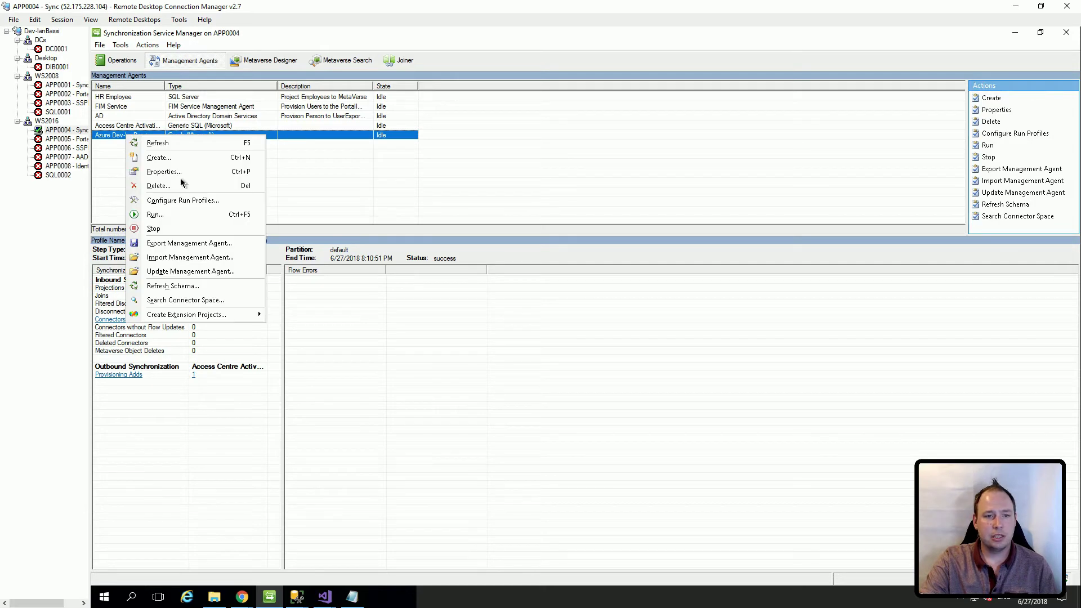
left_click(165, 217)
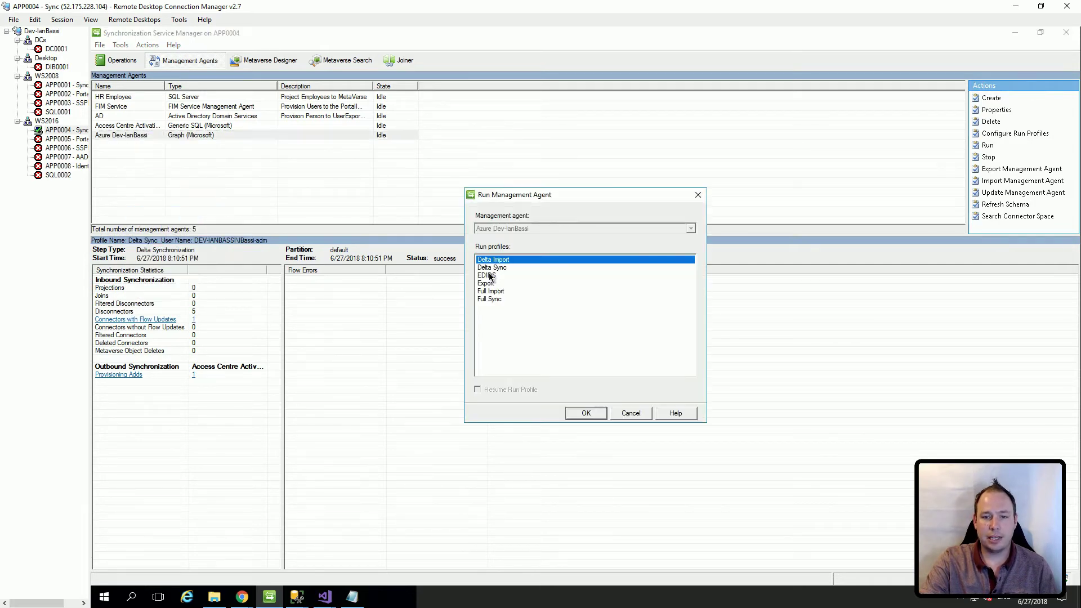
left_click(490, 286)
left_click(589, 415)
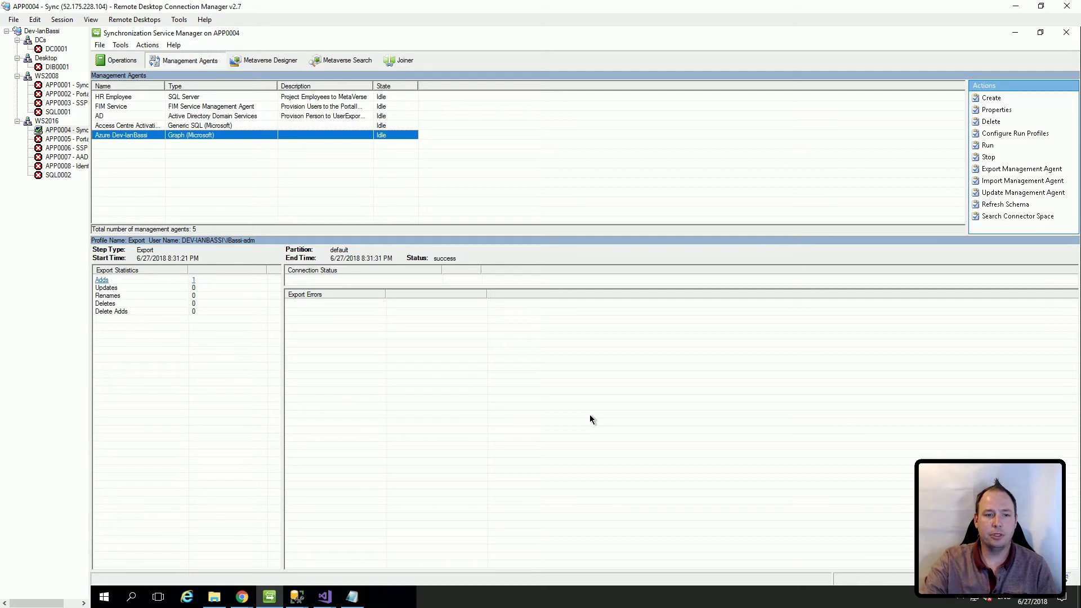
left_click(195, 281)
double_click(473, 241)
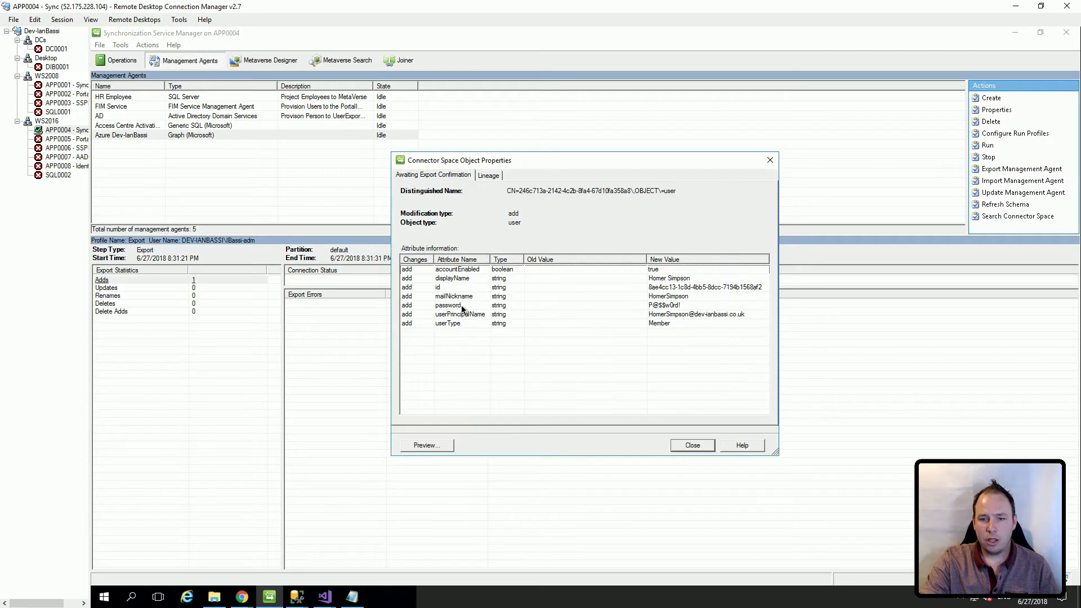
left_click(449, 306)
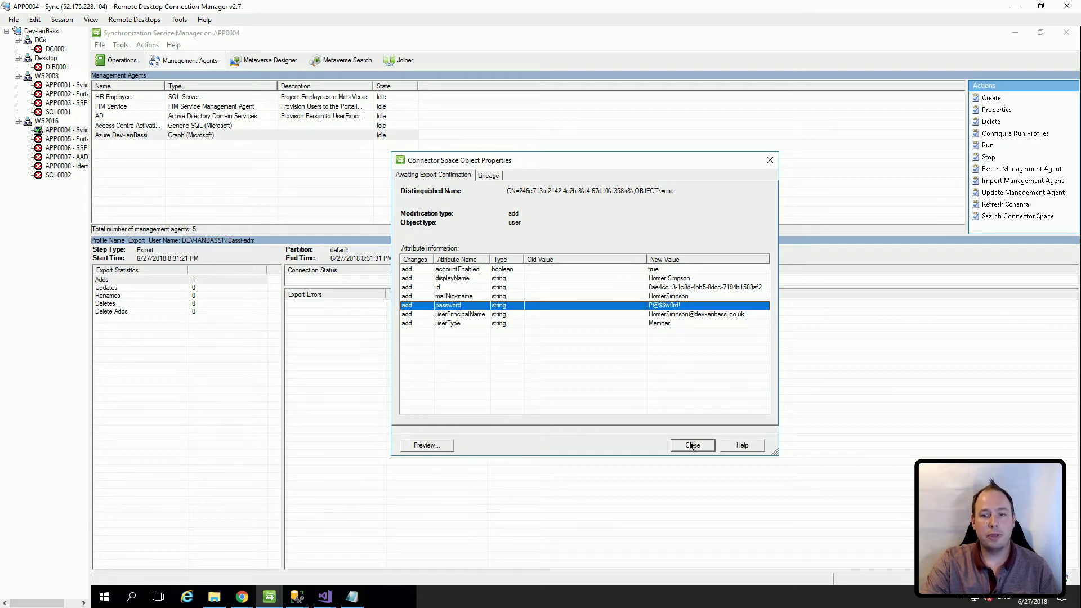
left_click(690, 445)
left_click(710, 413)
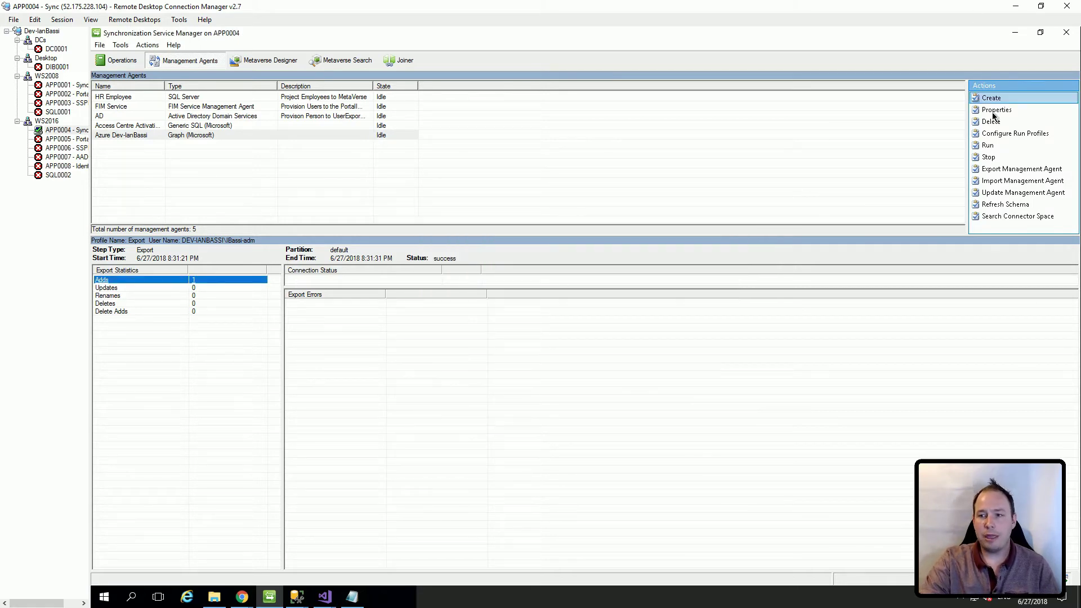
Step: Run the Delta Import profile on the Azure management agent
right_click(151, 136)
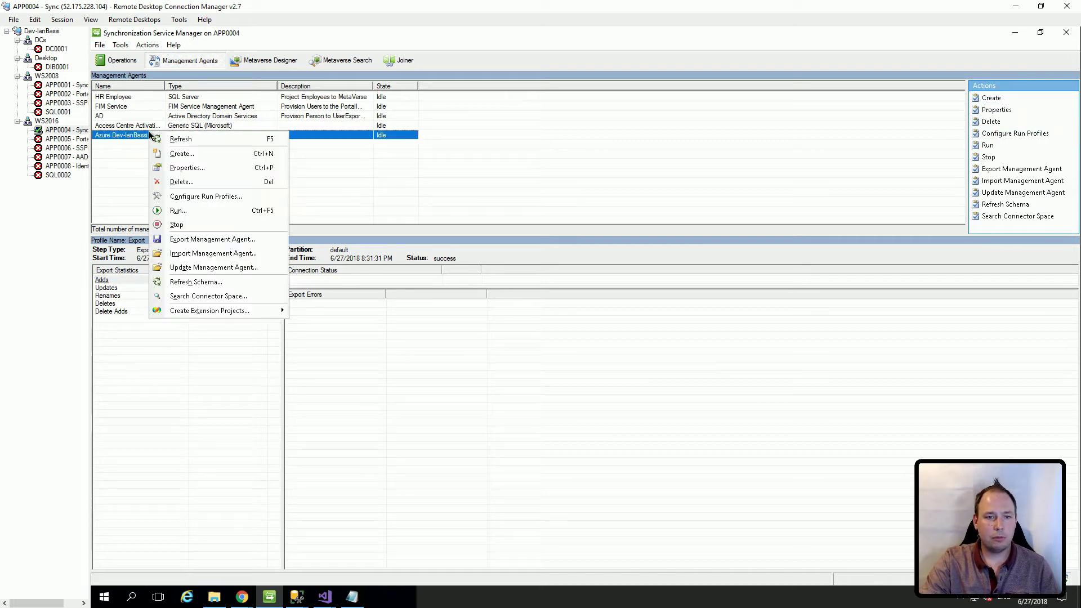
left_click(183, 211)
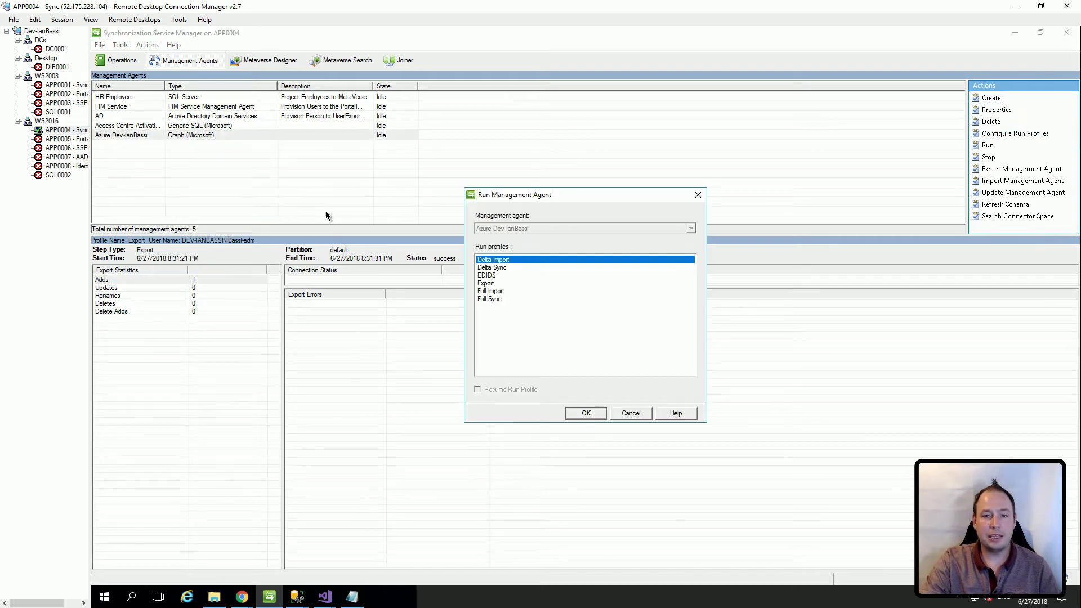
left_click(595, 412)
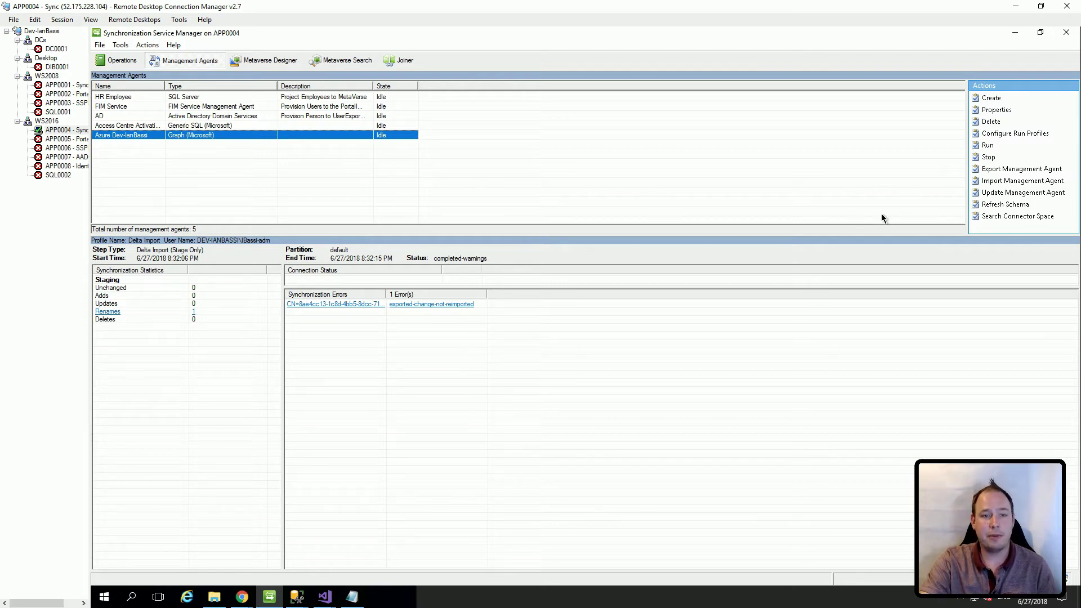
Step: Run the Delta Sync profile on the Azure management agent
left_click(987, 146)
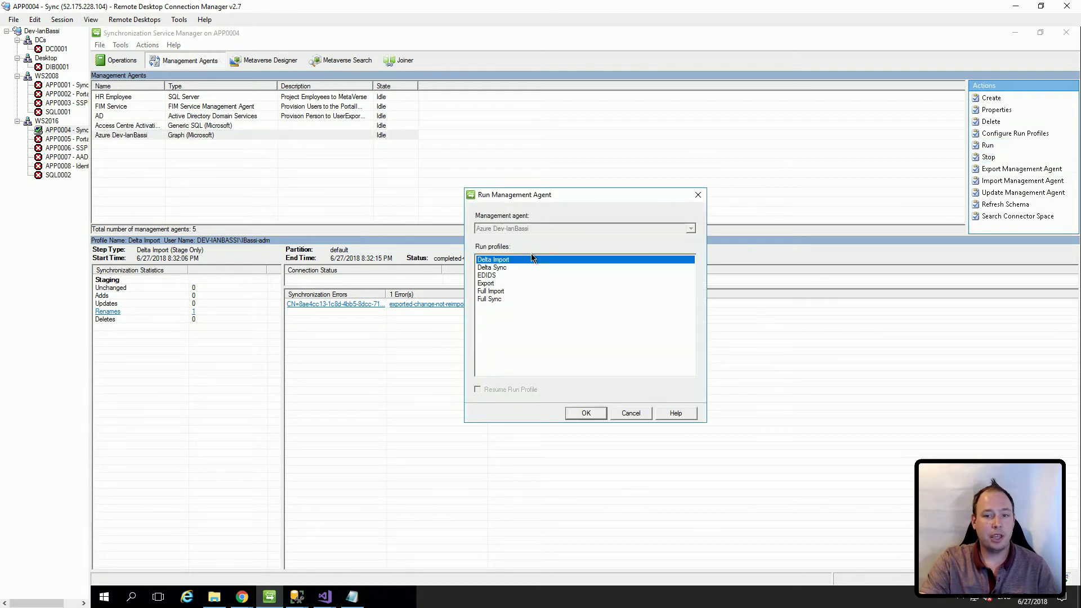
left_click(506, 266)
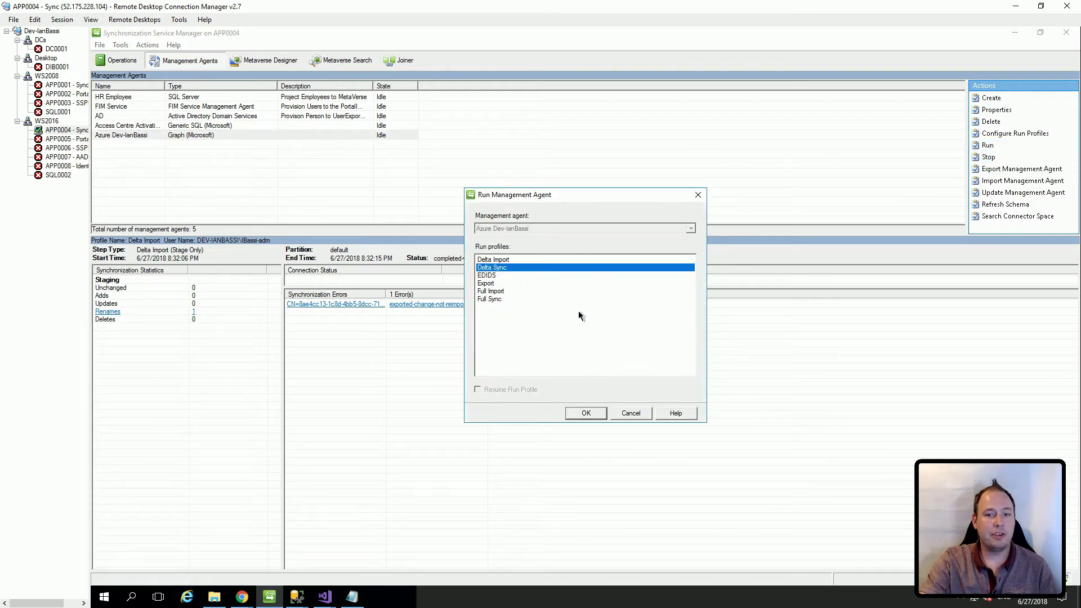
left_click(584, 413)
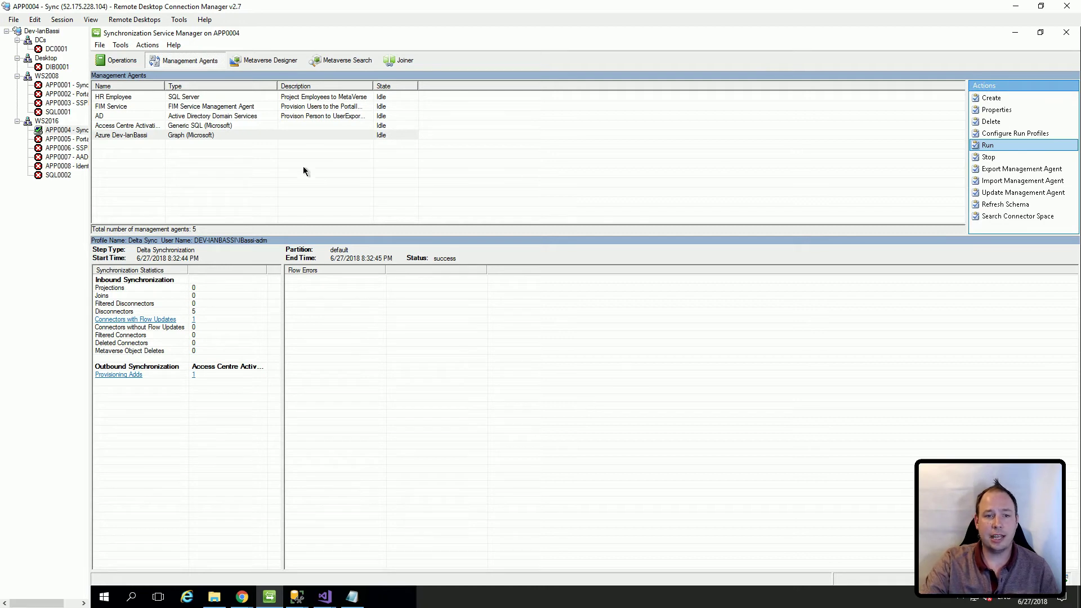
Step: Run the Export profile on the Access Centre Activation management agent
right_click(146, 126)
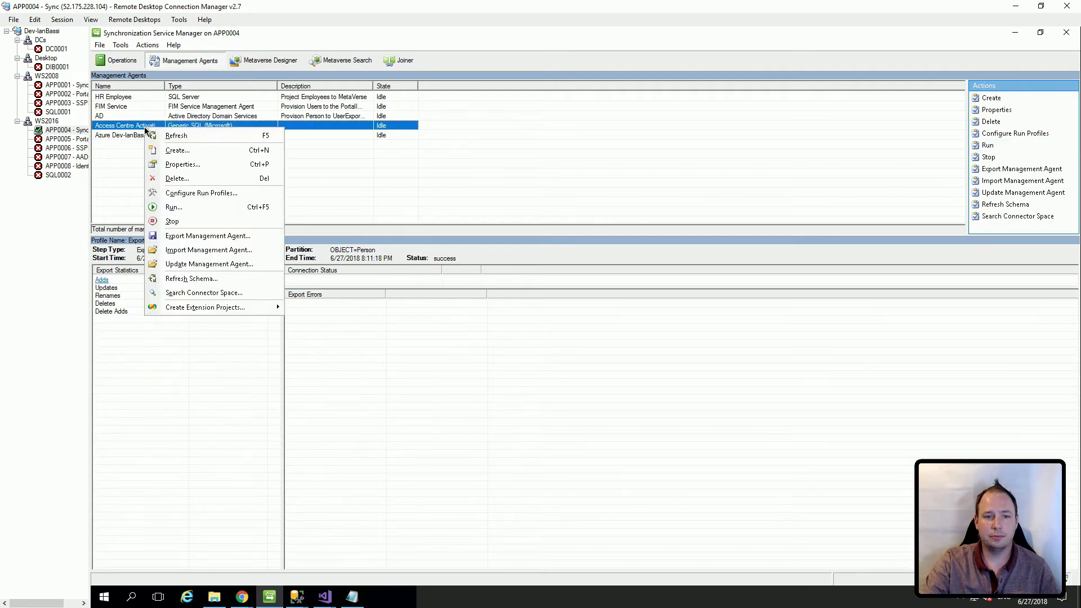
left_click(174, 206)
left_click(485, 267)
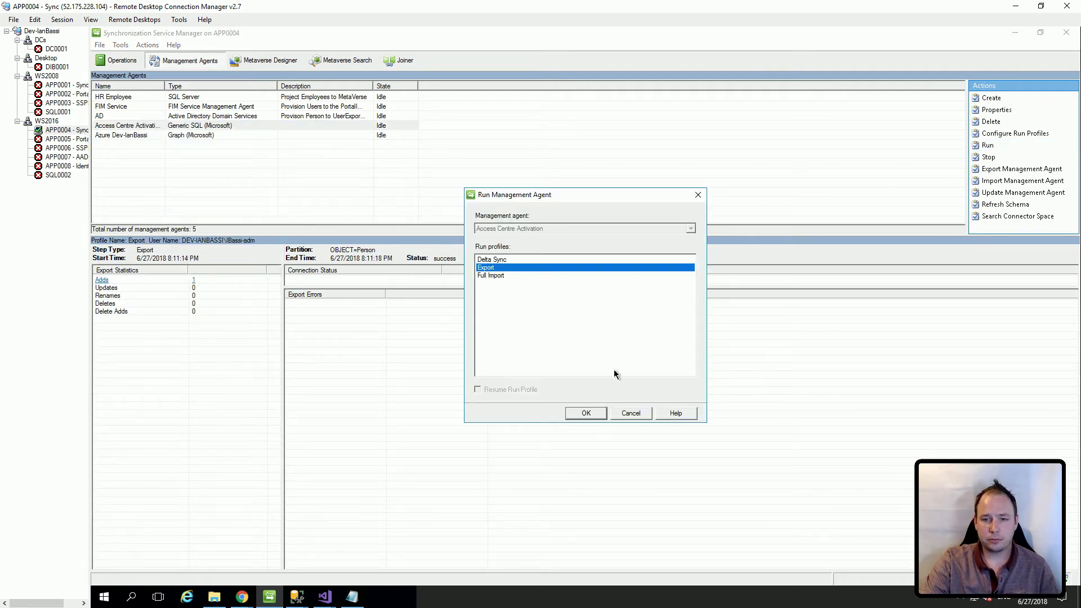
left_click(585, 413)
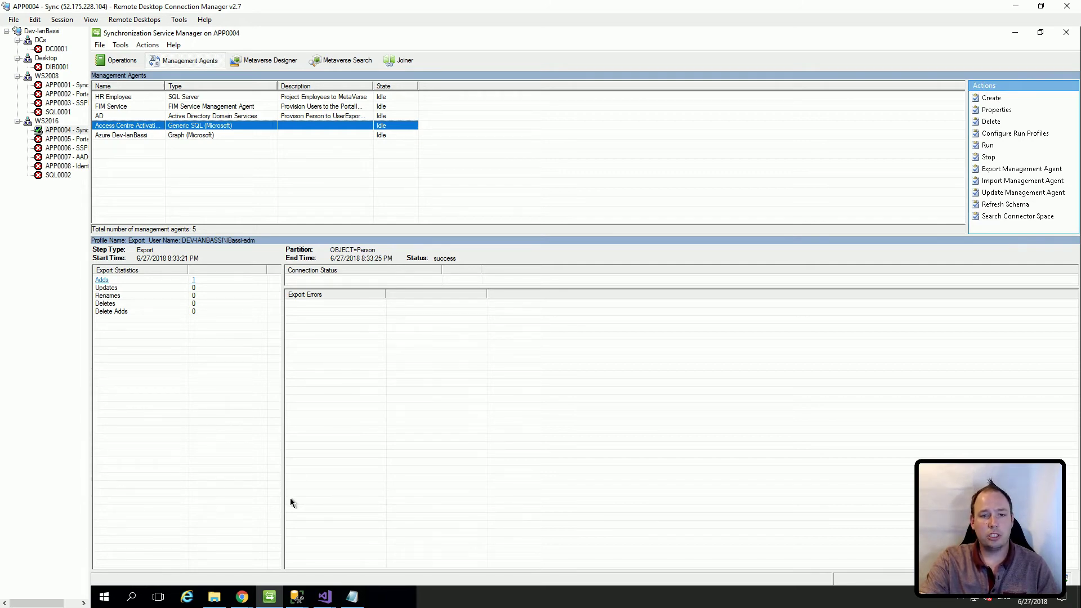
left_click(244, 598)
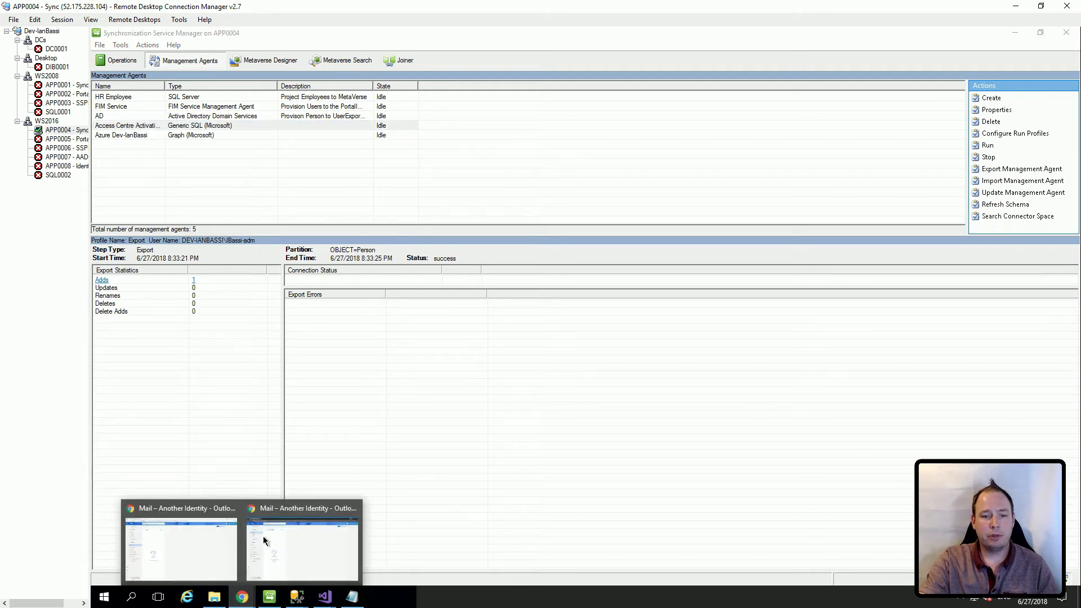
Step: Open the 'Activate your IT account' email in Outlook and follow its 'Activate your Corp Co. I.T. account now' link
left_click(279, 538)
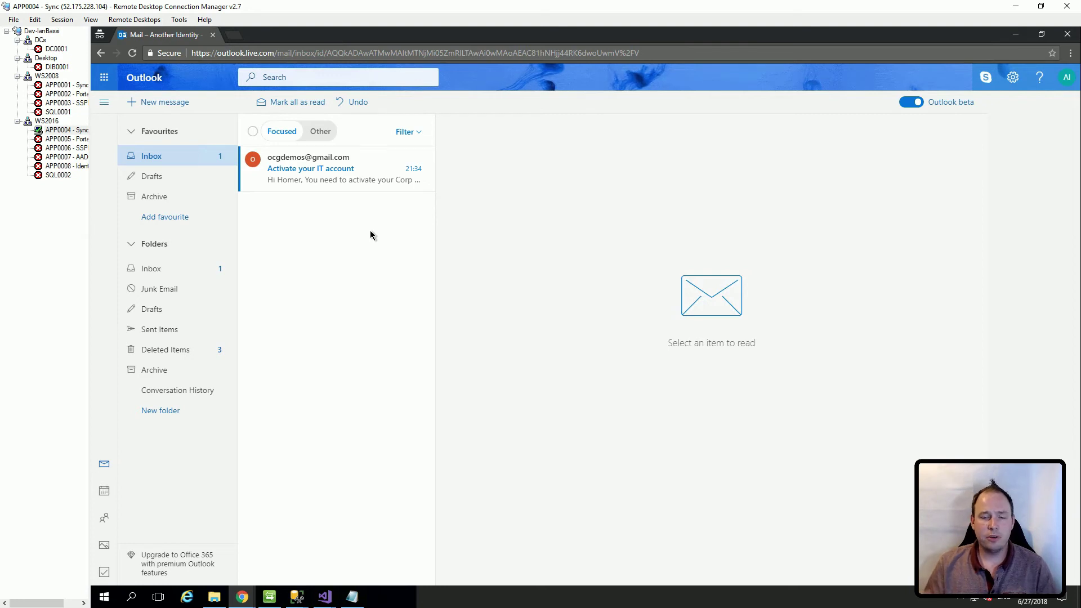
left_click(350, 184)
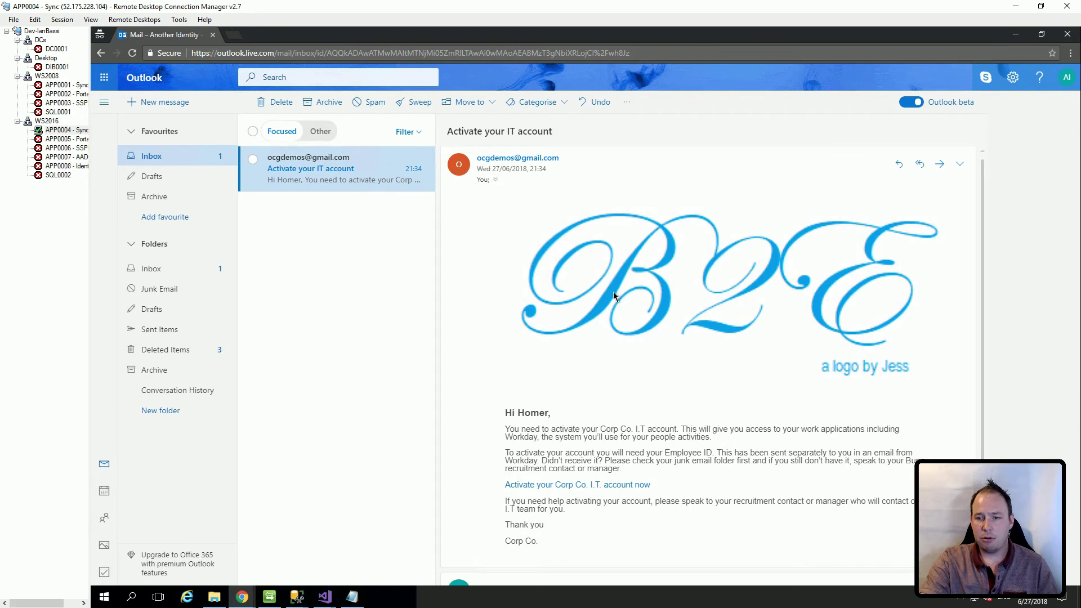
scroll(629, 298, "down", 1)
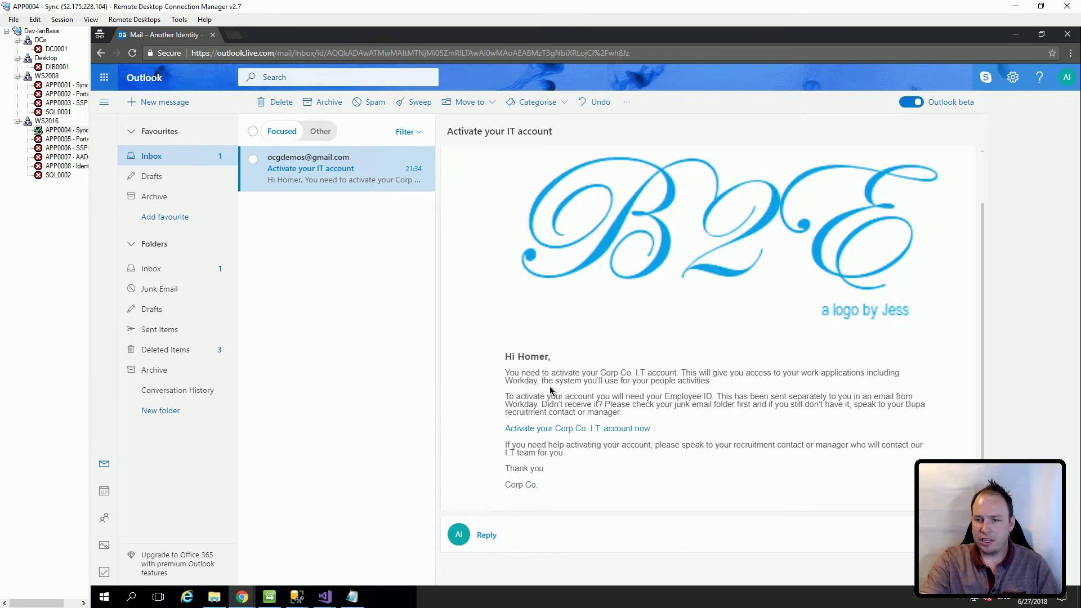
left_click(567, 429)
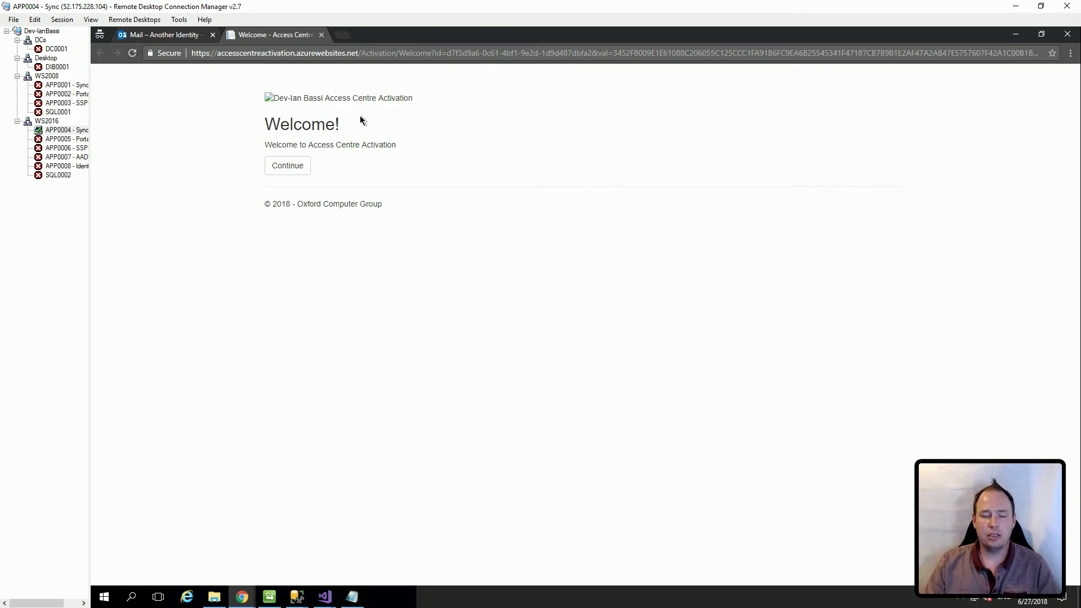
Step: Get past the welcome page and submit the employee's legal name, date of birth and pet name
left_click(293, 166)
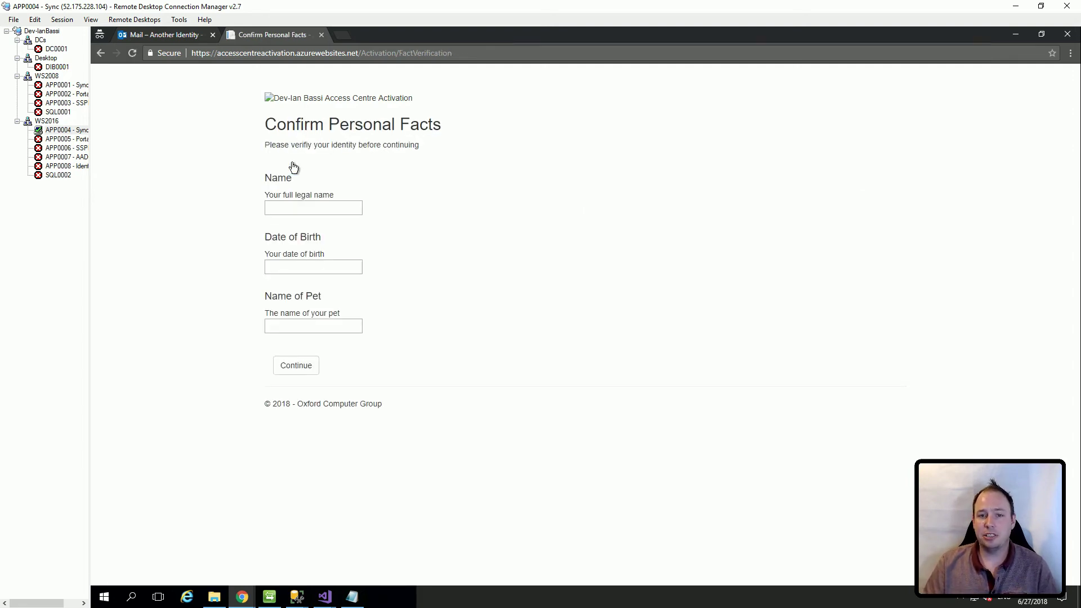
left_click(307, 205)
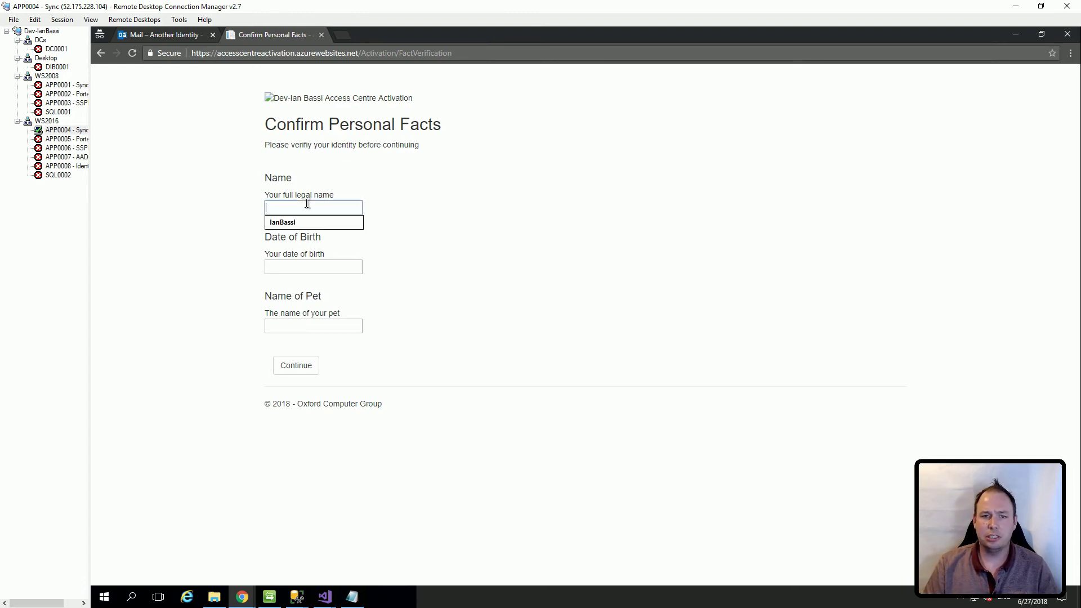
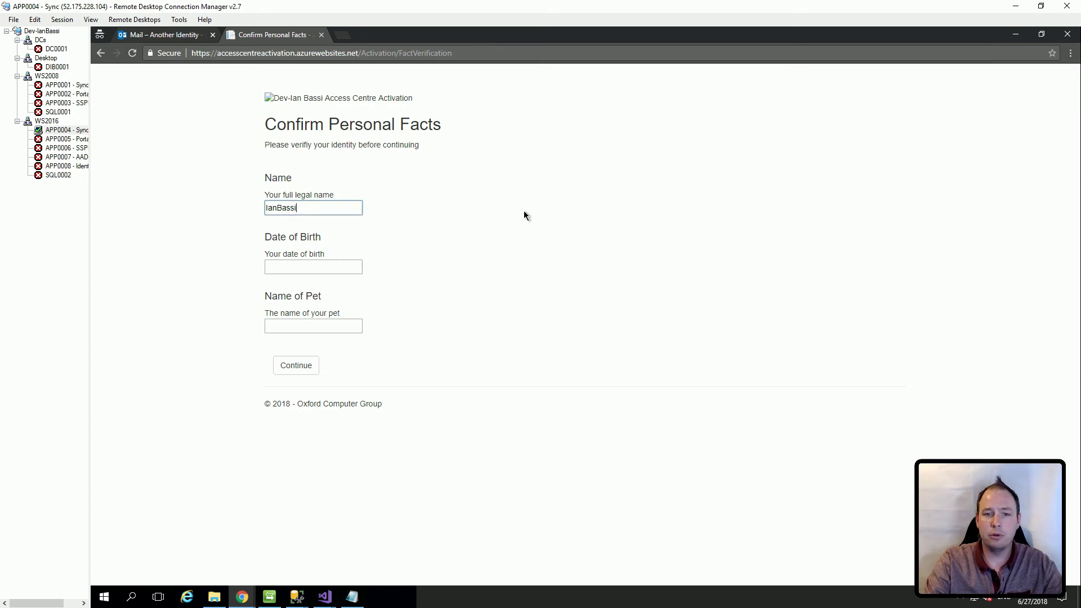
left_click(312, 269)
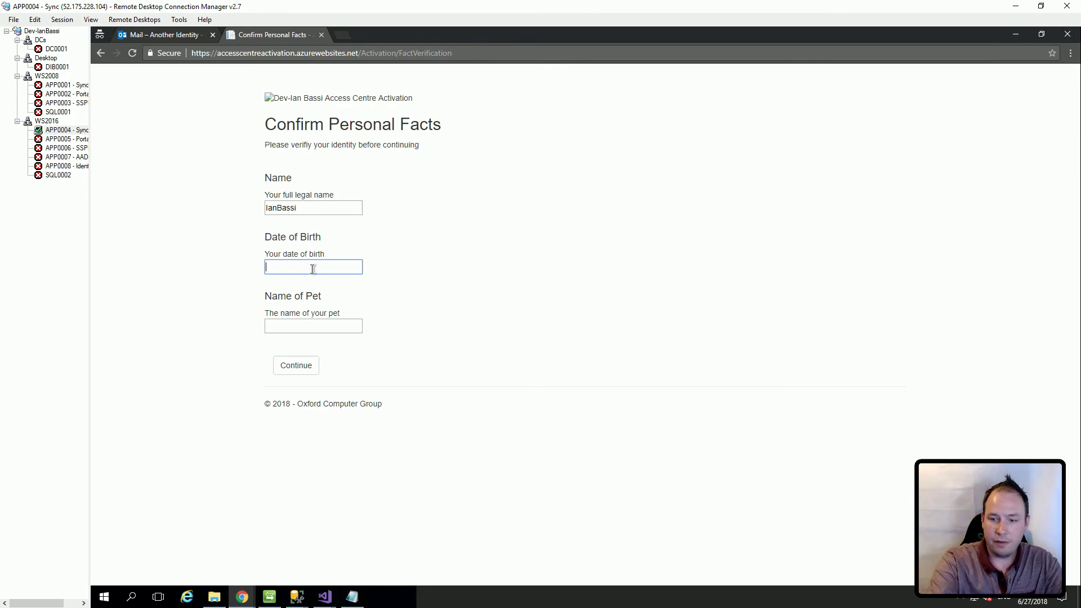
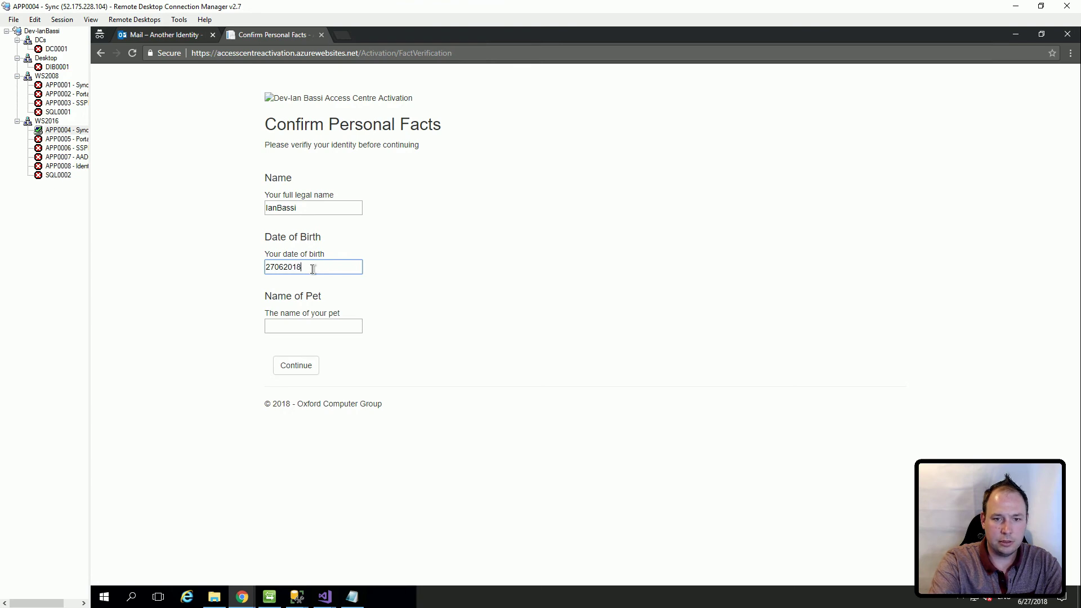
key("Tab")
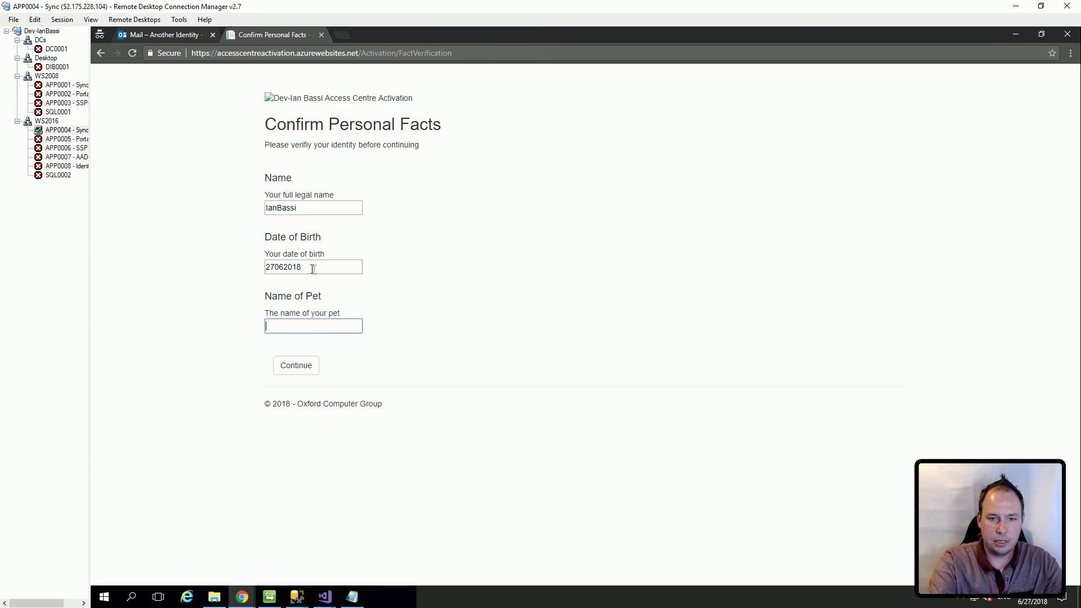
type("Fido")
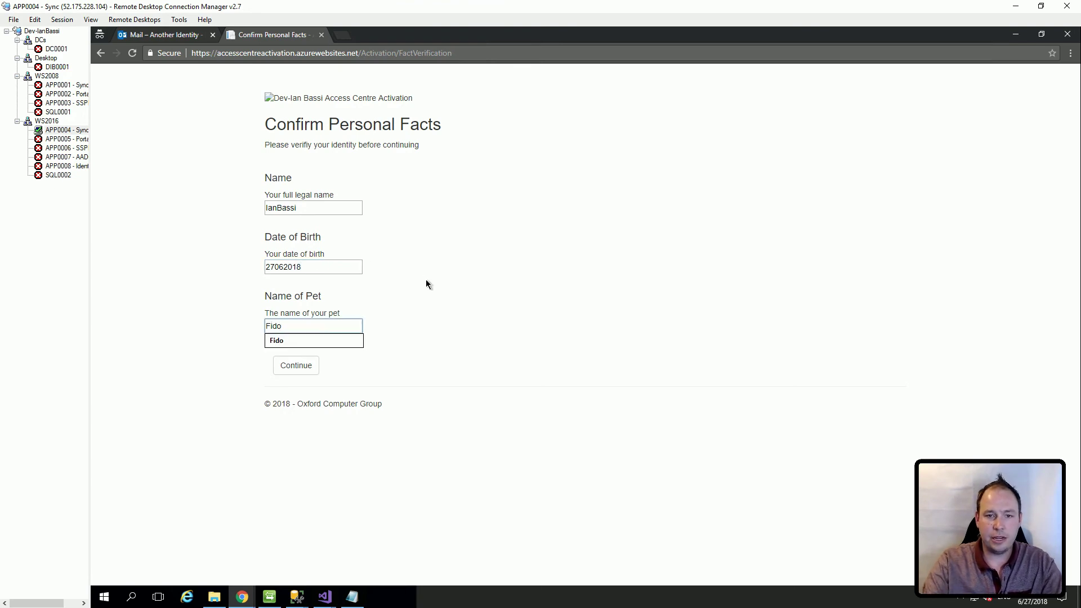
left_click(303, 372)
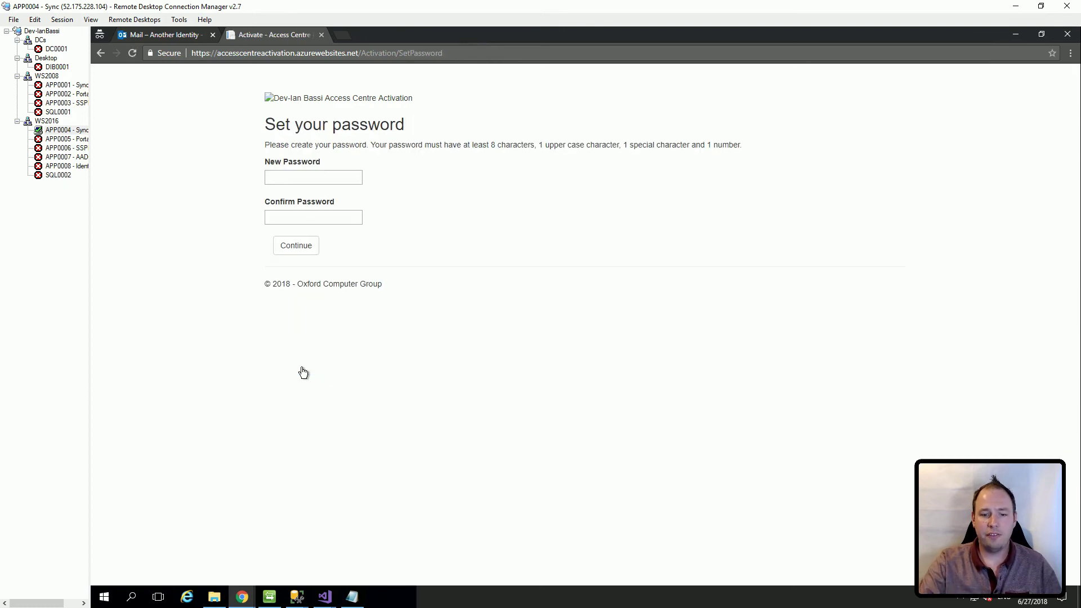
left_click(296, 597)
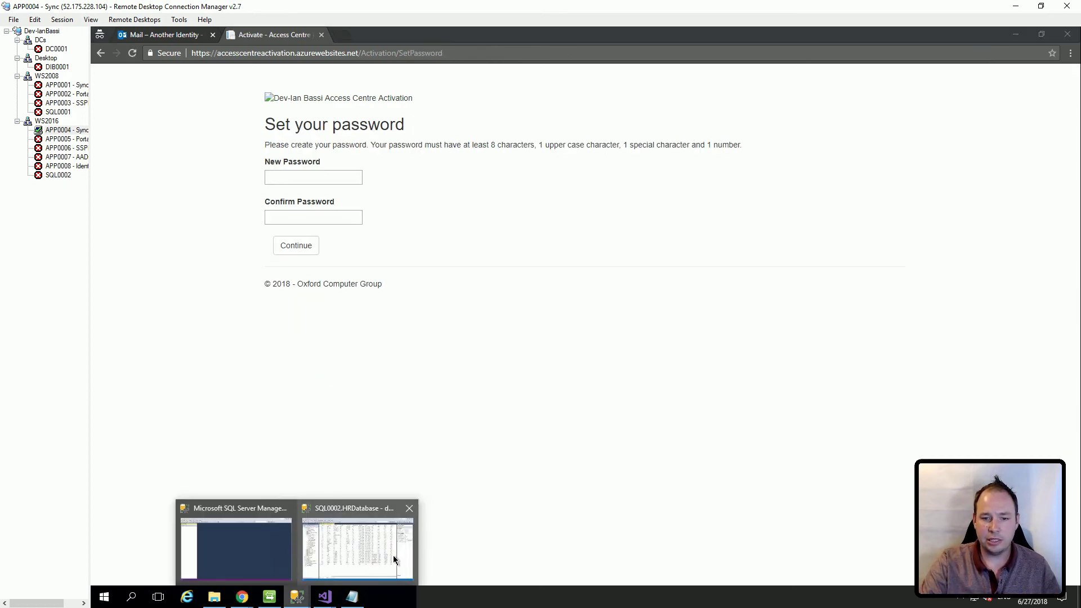
left_click(396, 560)
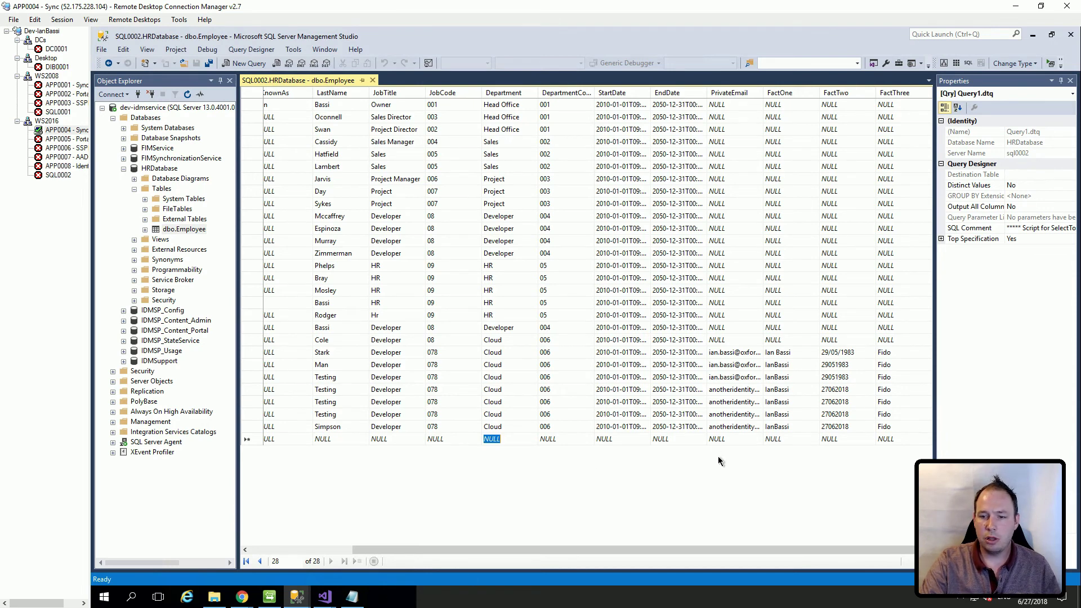
left_click(240, 598)
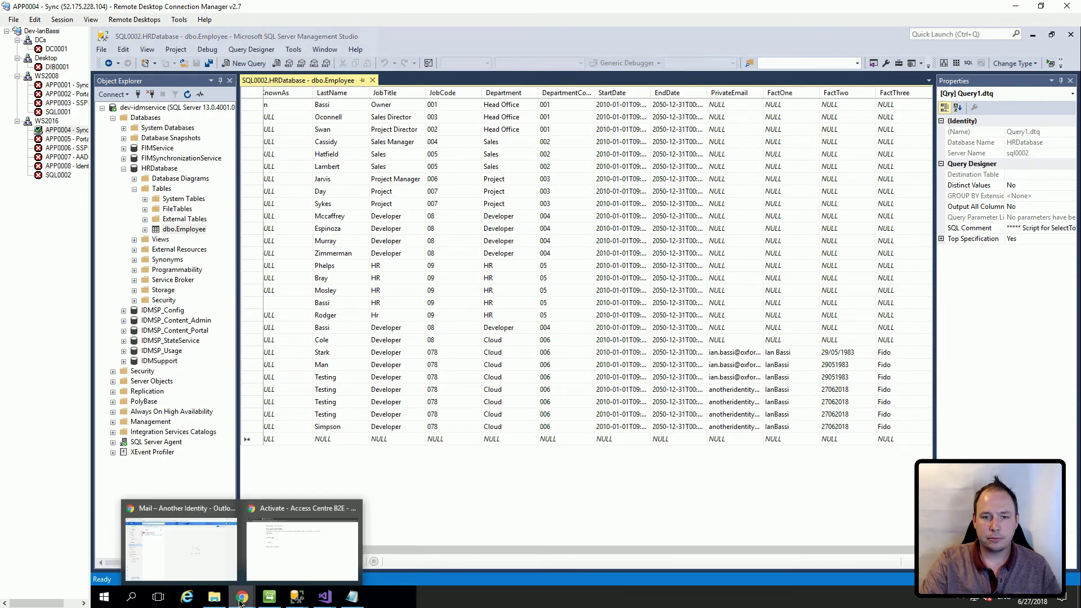
left_click(268, 565)
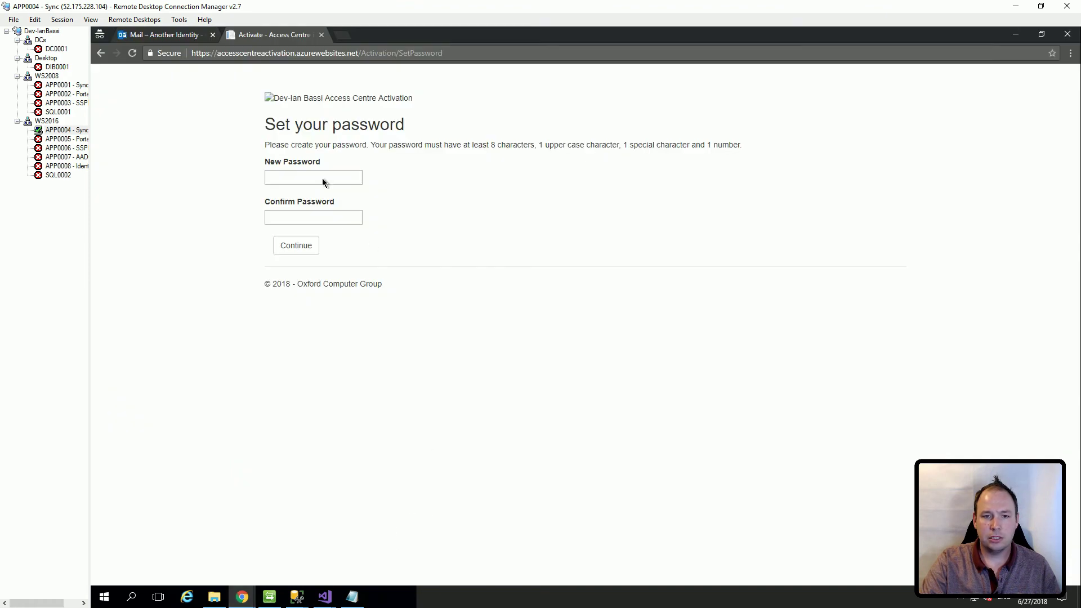
left_click(352, 600)
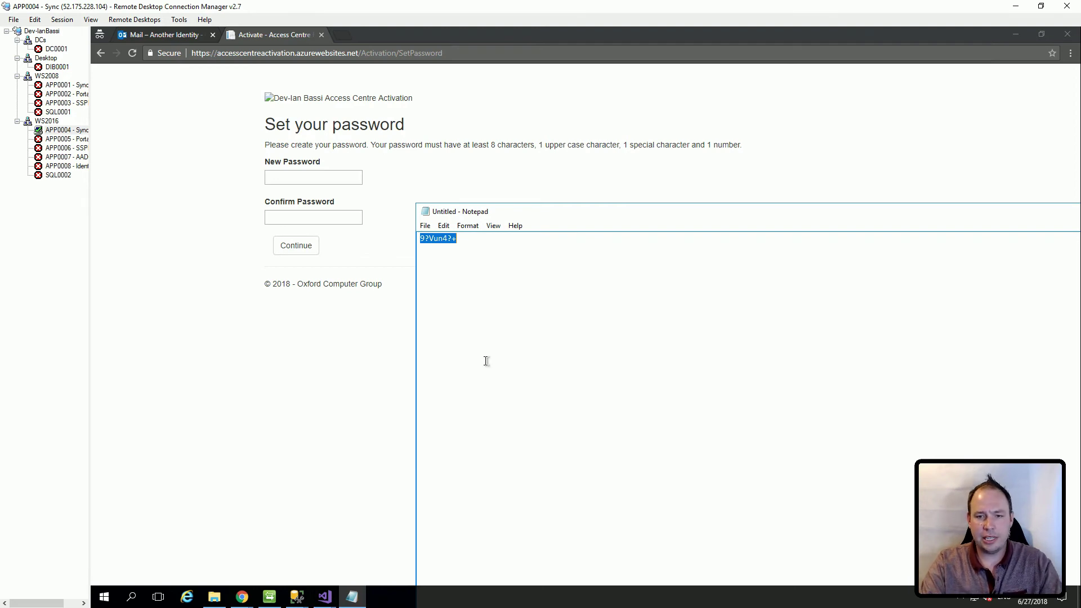
Step: Paste the copied password into New Password and Confirm Password and submit it
left_click(326, 177)
key("ctrl+v")
left_click(310, 216)
key("ctrl+v")
left_click(293, 248)
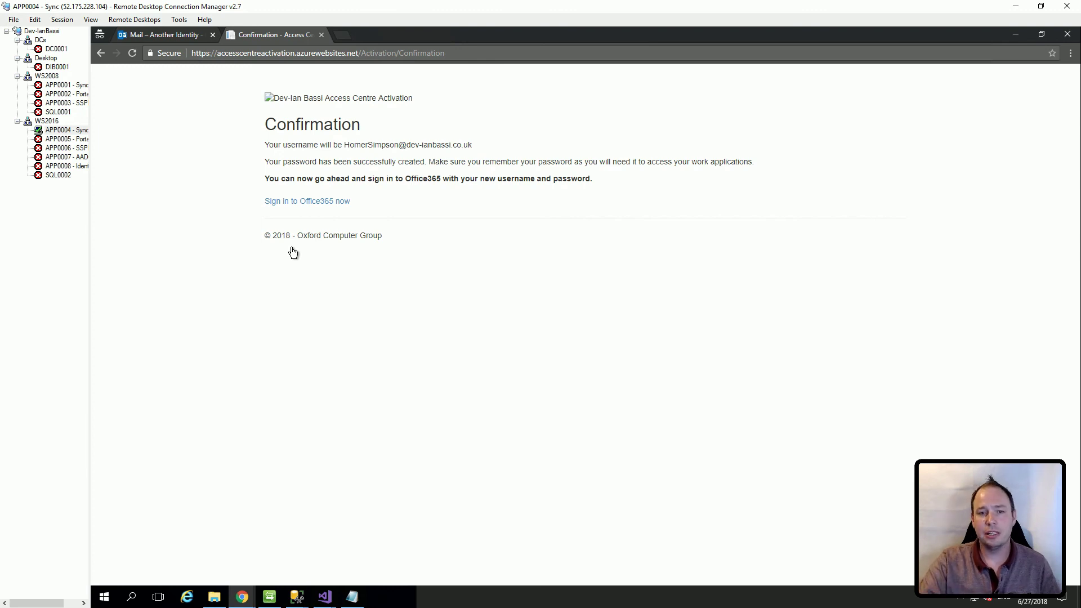
Step: Sign in to Office 365 with the new employee's username and account password
left_click(307, 201)
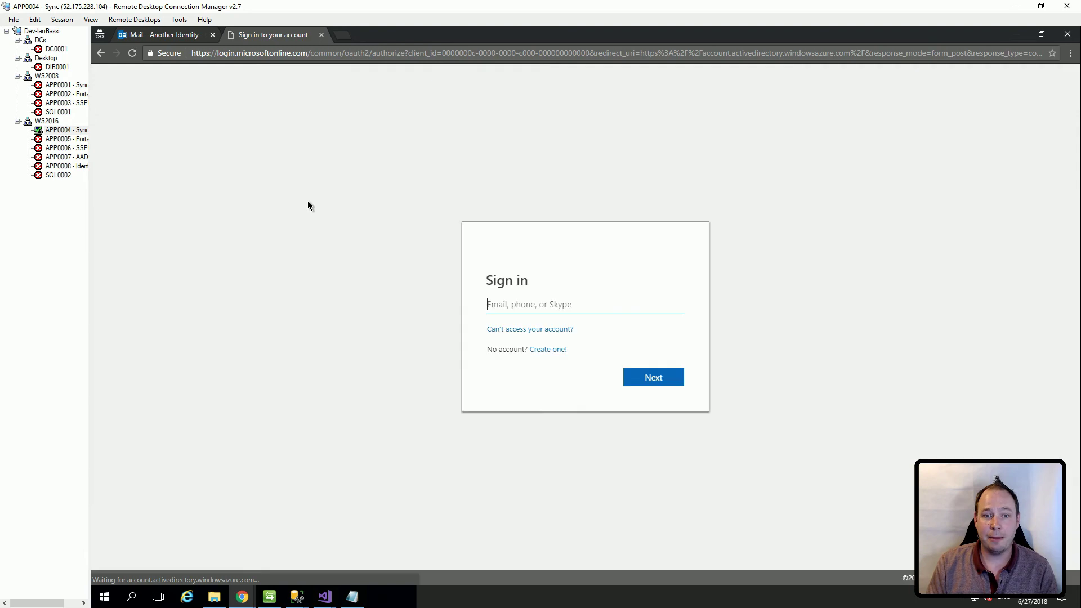
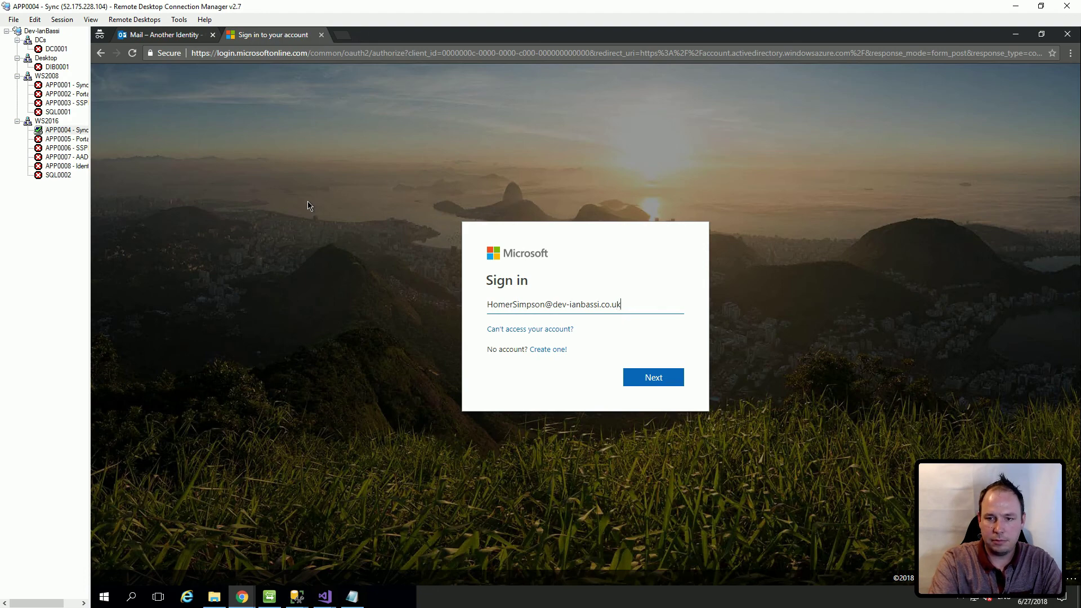
left_click(653, 376)
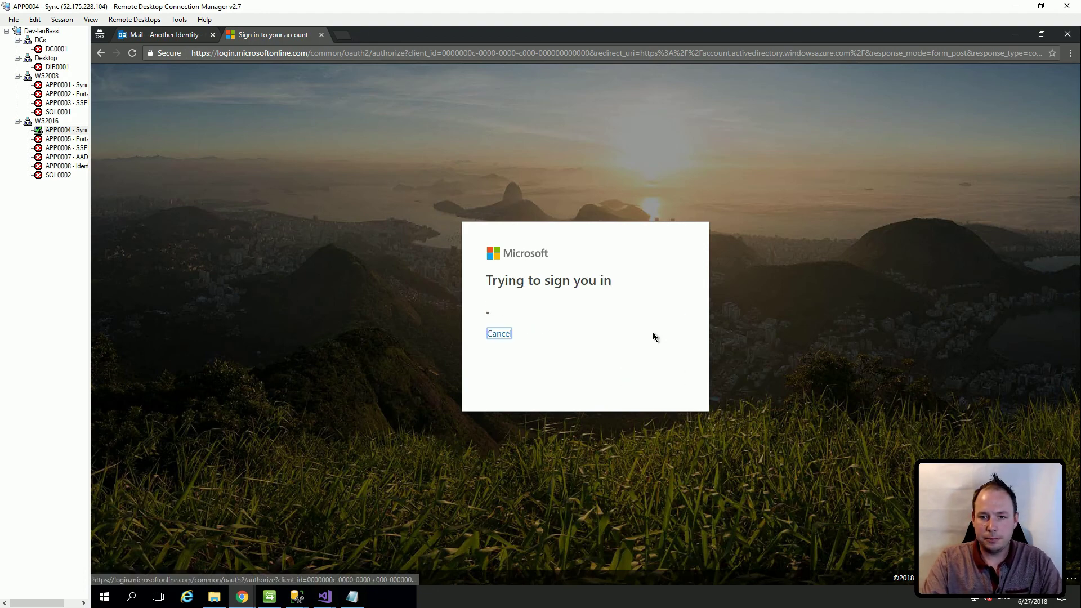
type("********")
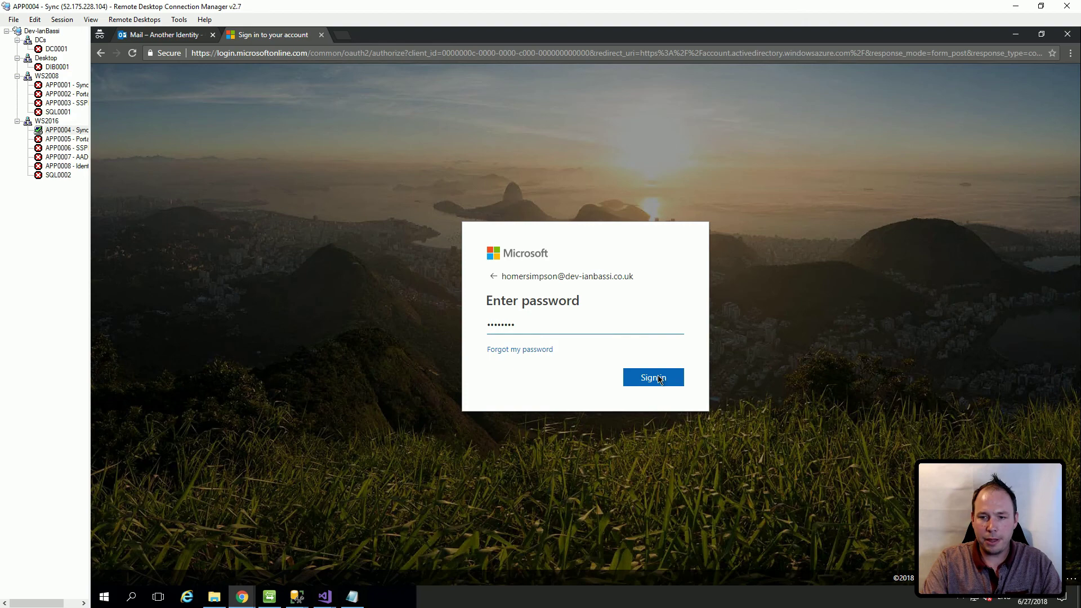
left_click(659, 379)
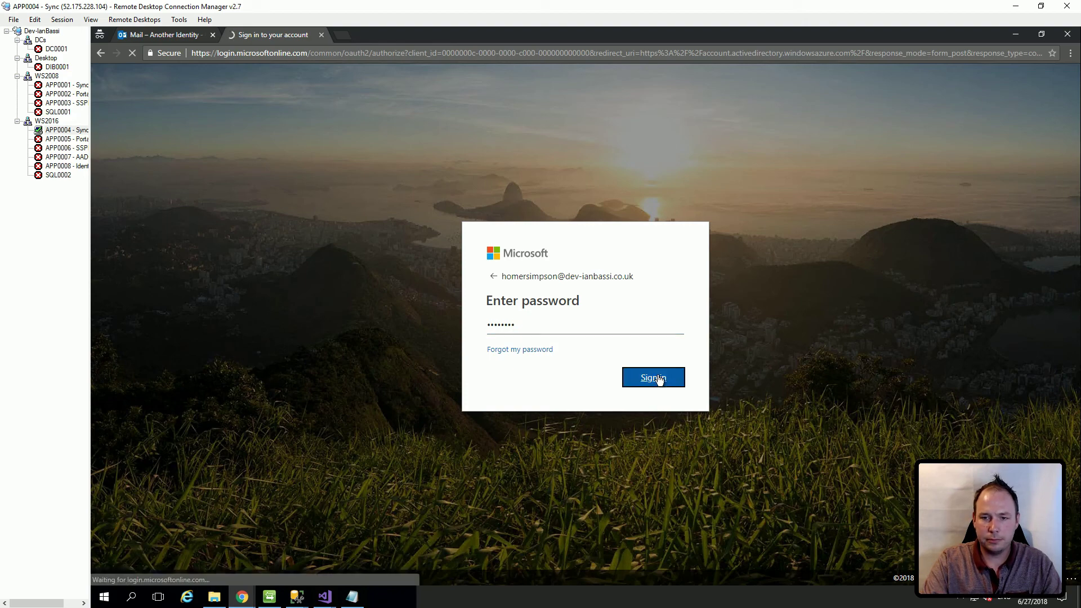